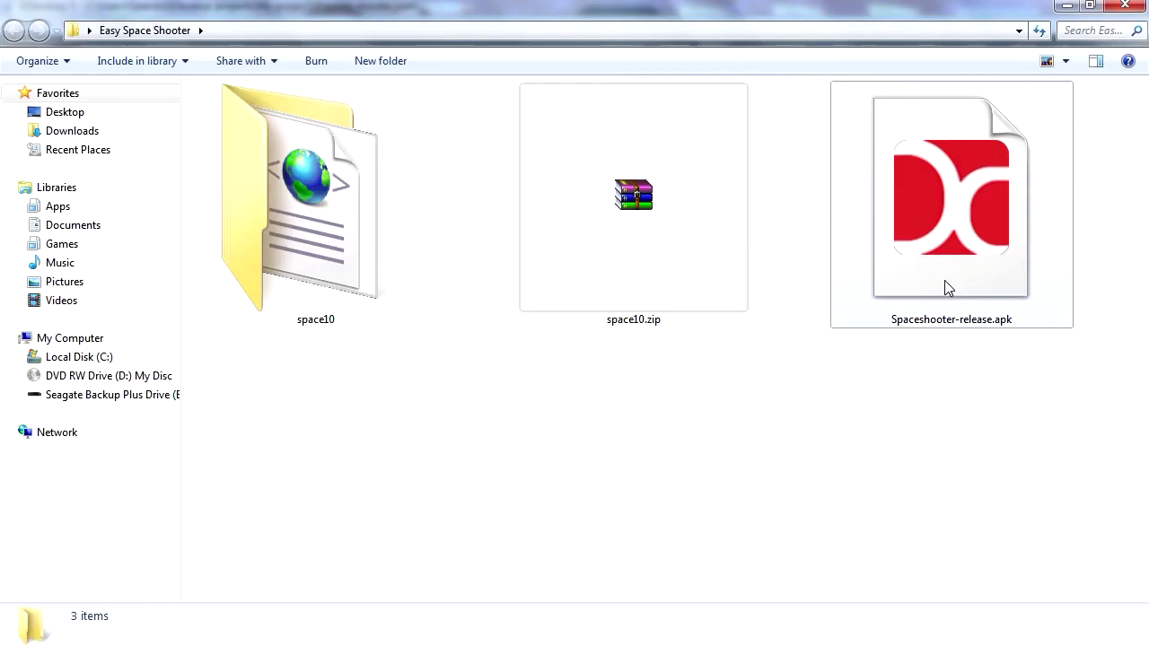
Step: Select the exported Spaceshooter-release.apk, then close the standalone-game export dialog
left_click(945, 270)
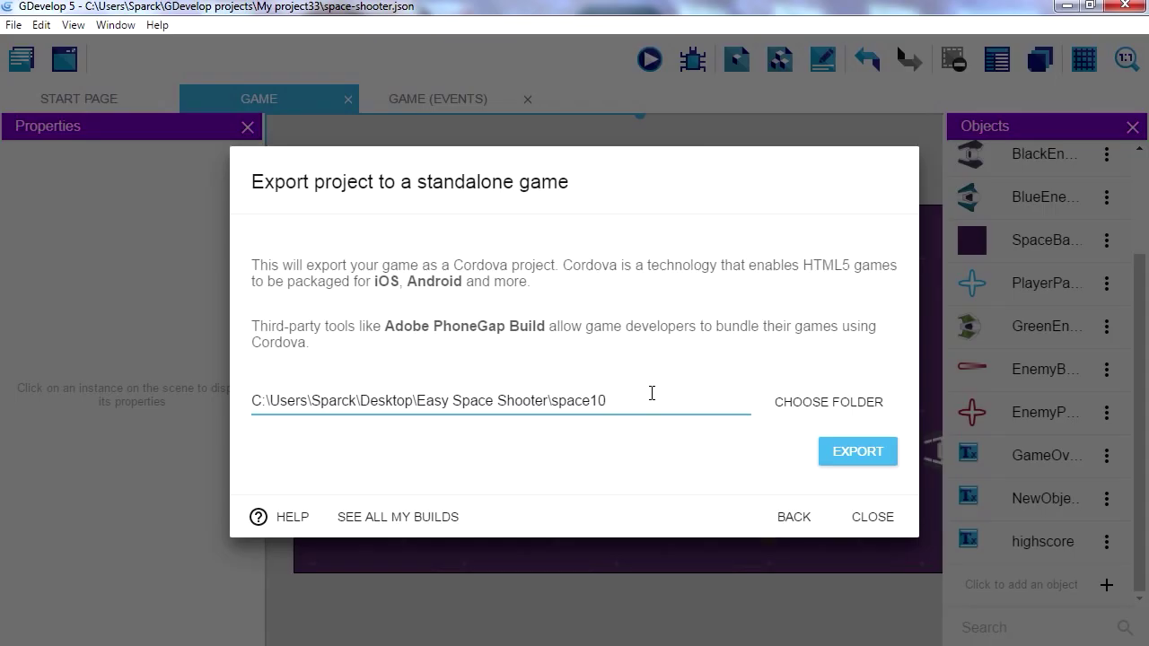
left_click(870, 518)
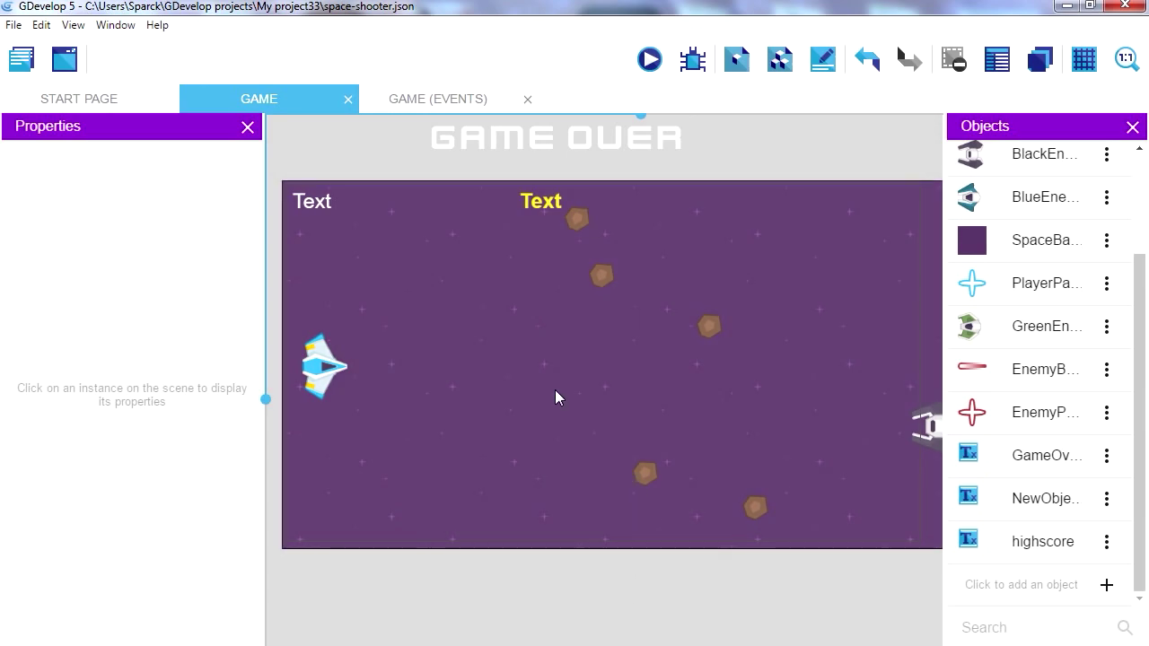
Step: Nudge the GAME scene view, deselect the space background, and switch to the AdMob dashboard
left_click_drag(555, 390, 563, 433)
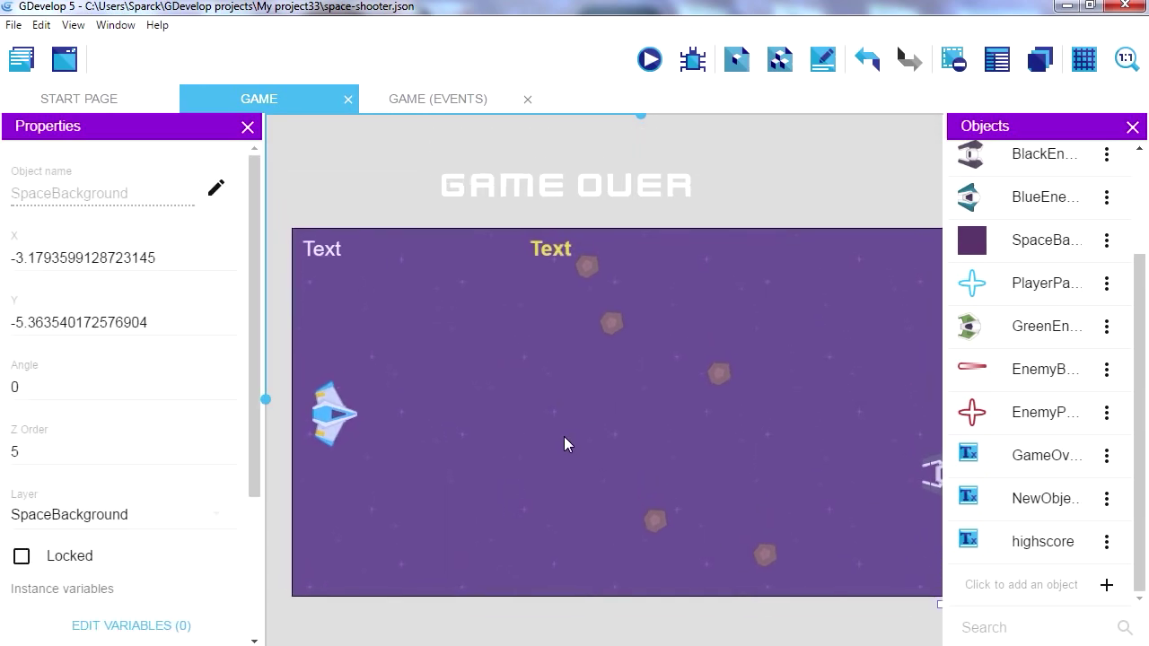
middle_click_drag(567, 460, 567, 420)
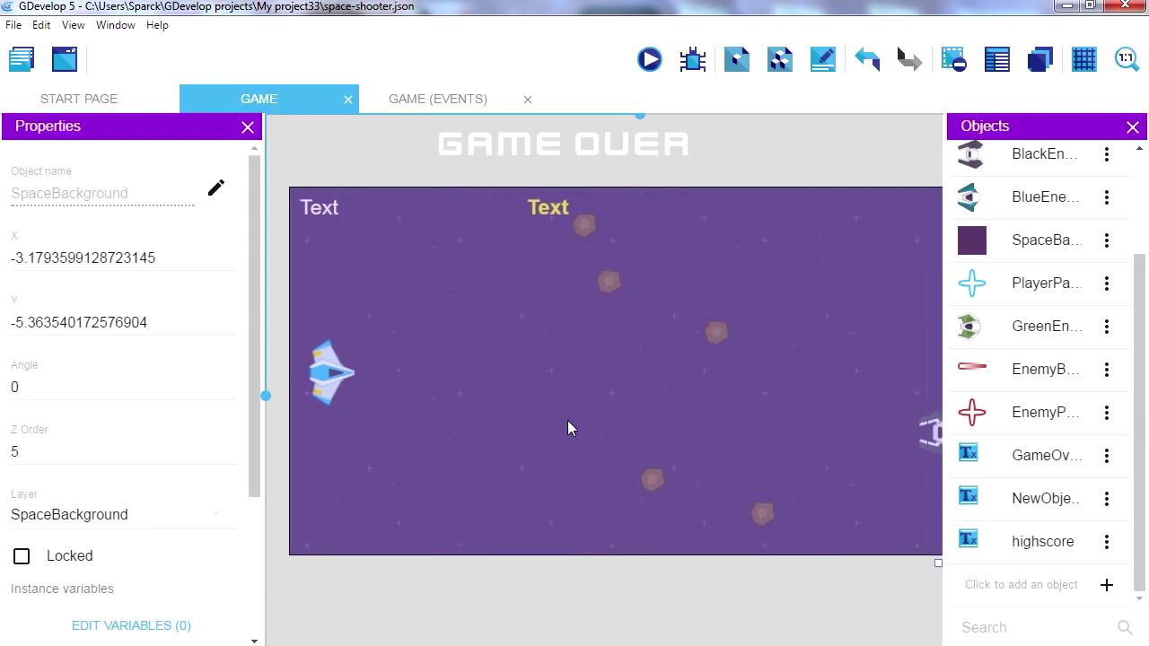
left_click(593, 576)
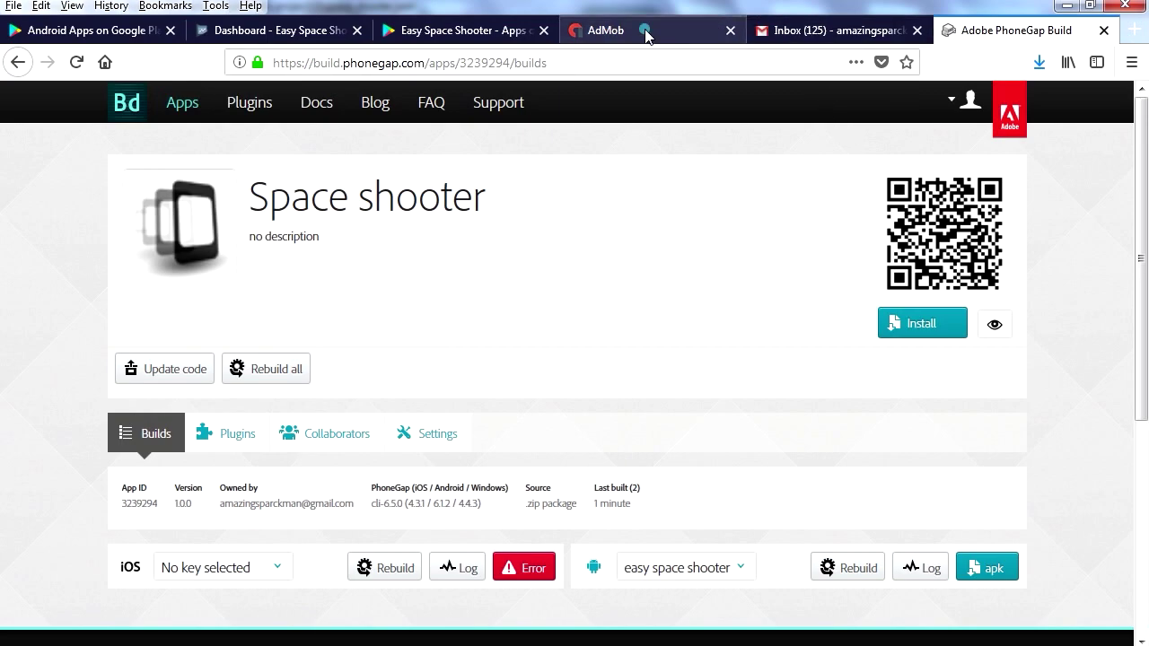
left_click(643, 32)
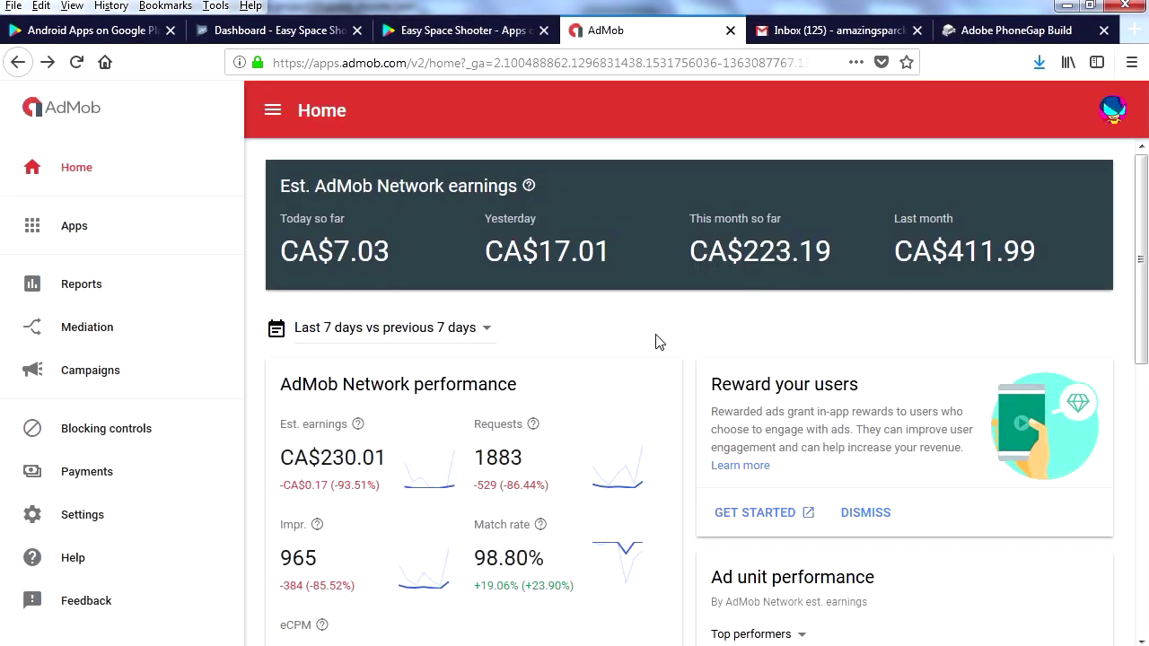
Step: Open Galaxa Gems from AdMob's app list and copy its HomeBanner ad unit ID
left_click(79, 228)
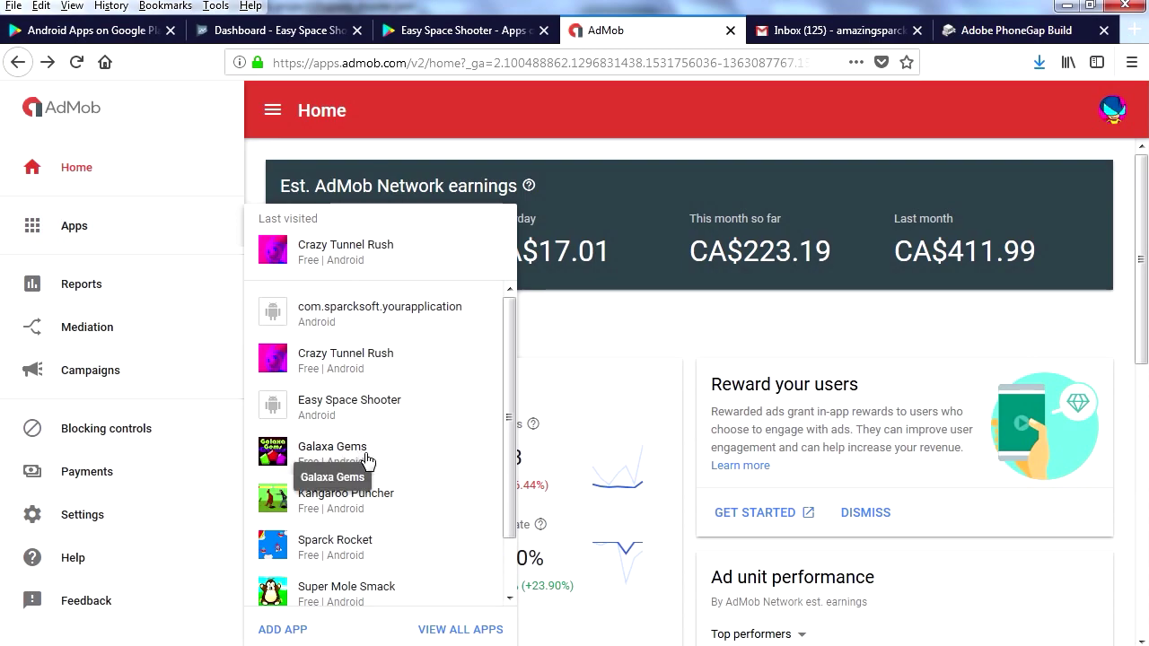
left_click(368, 458)
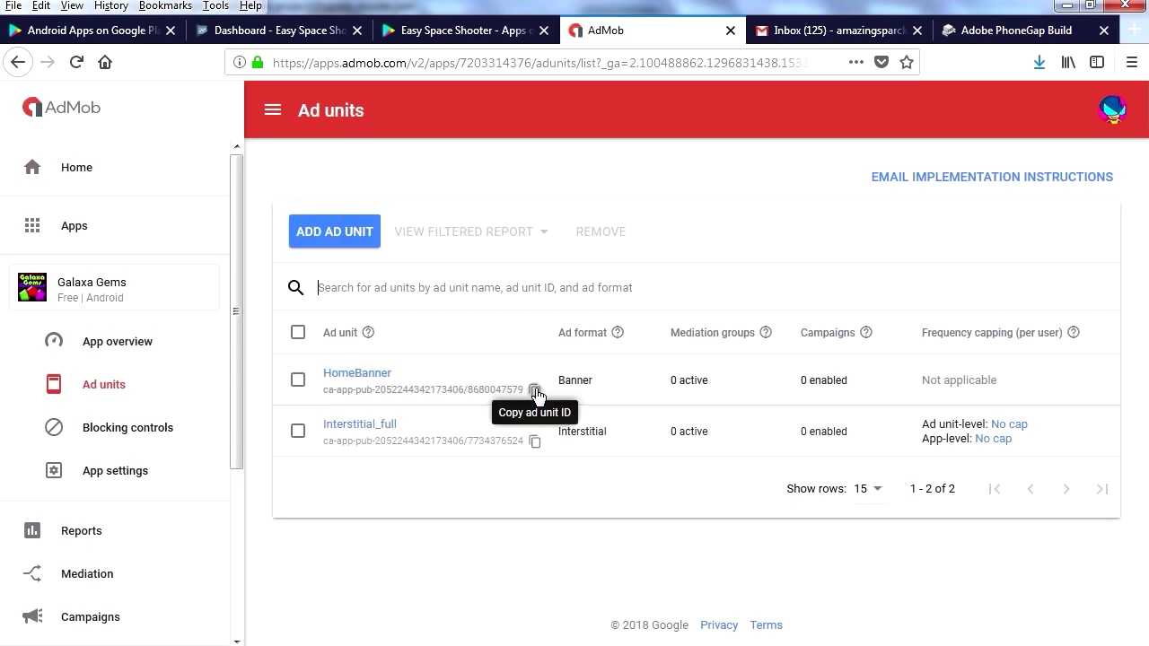
left_click(535, 392)
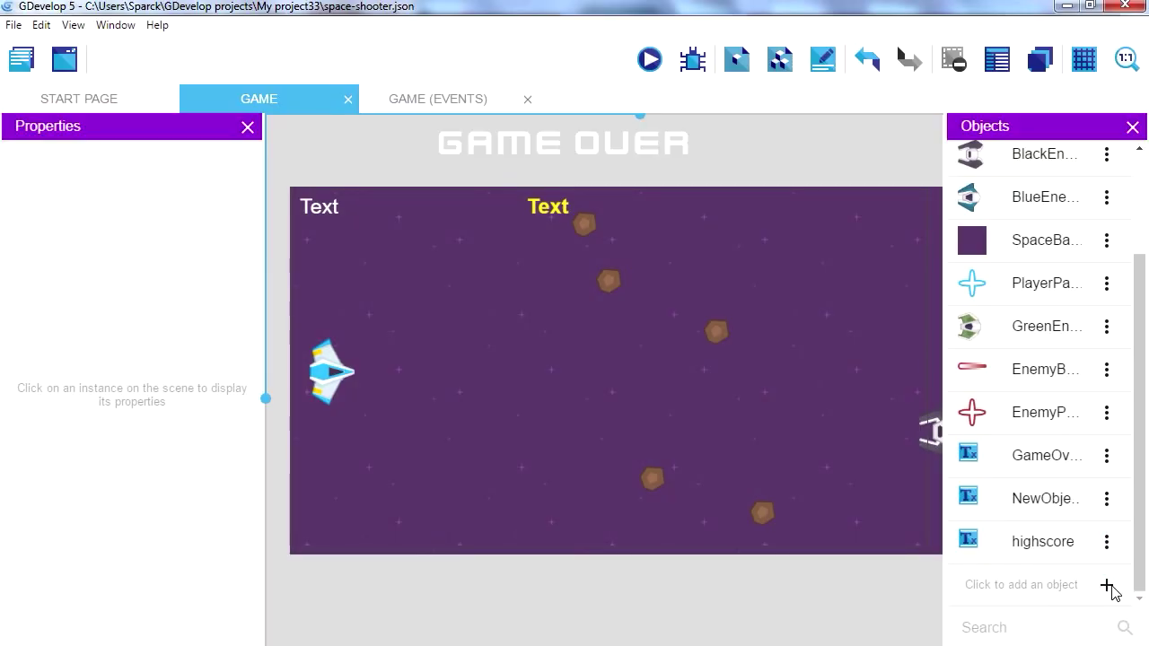
Step: Add an AdMob banner object and paste the copied ad unit ID as its Android banner ID
left_click(1107, 585)
scroll(503, 359, "down", 3)
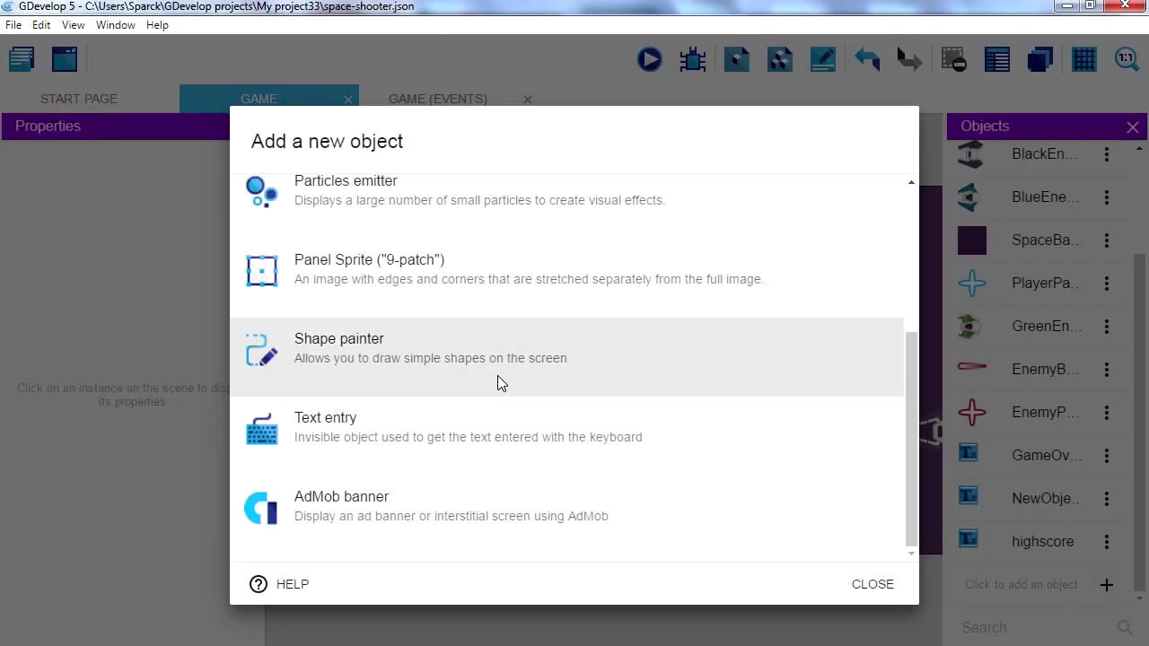
left_click(395, 507)
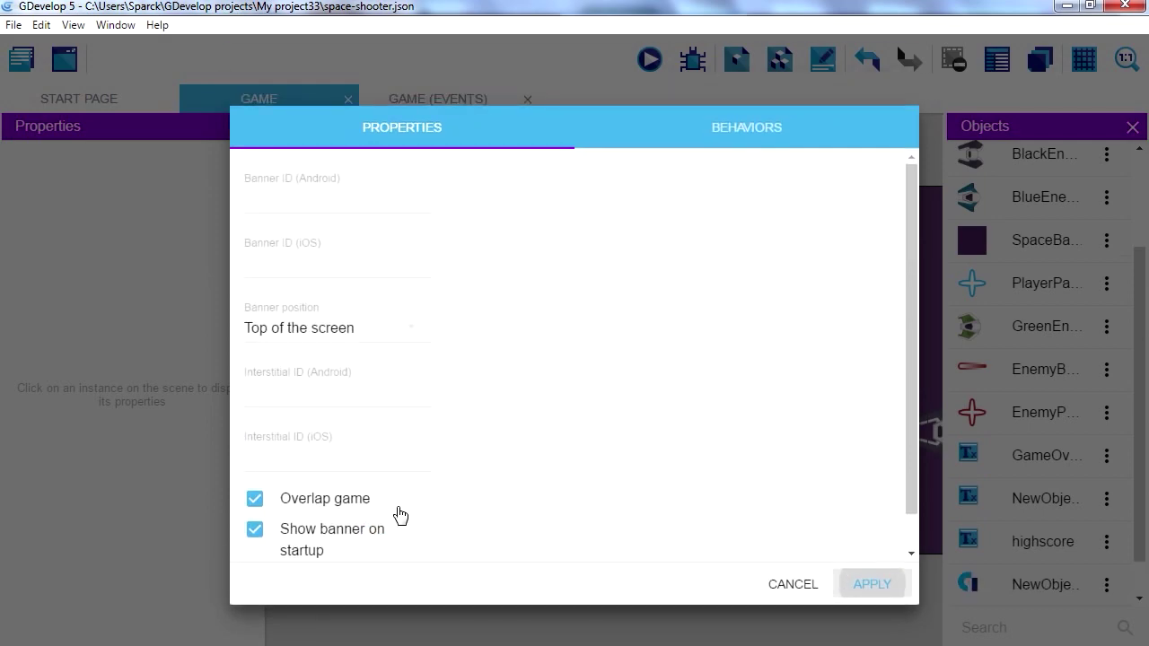
left_click(323, 195)
right_click(318, 188)
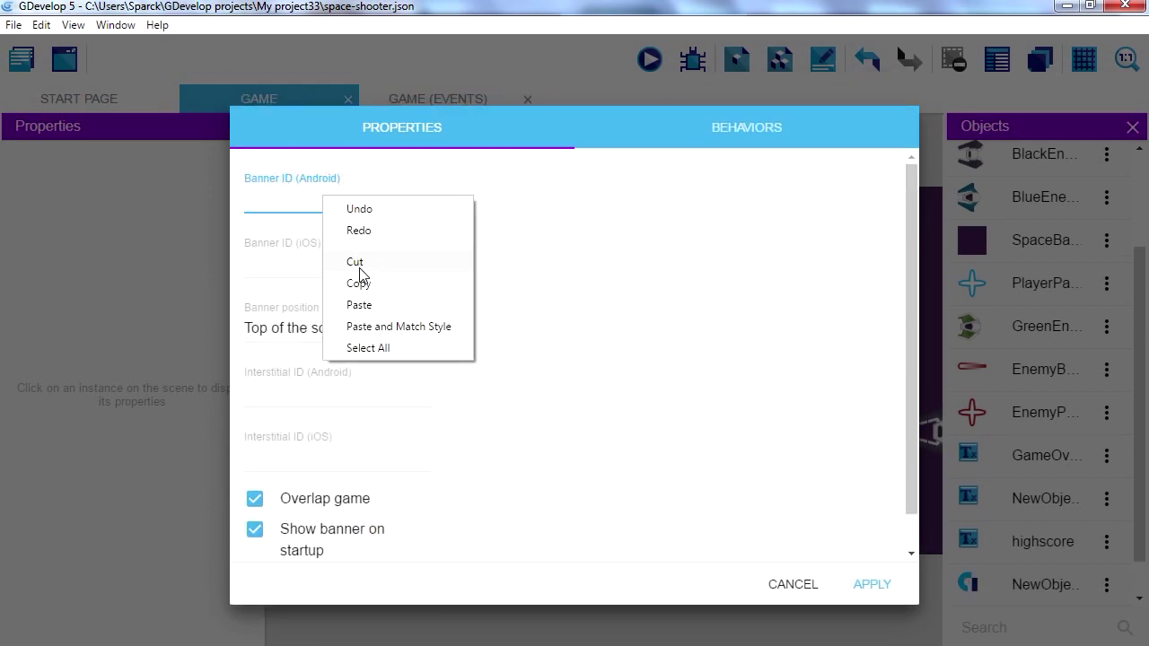
left_click(374, 304)
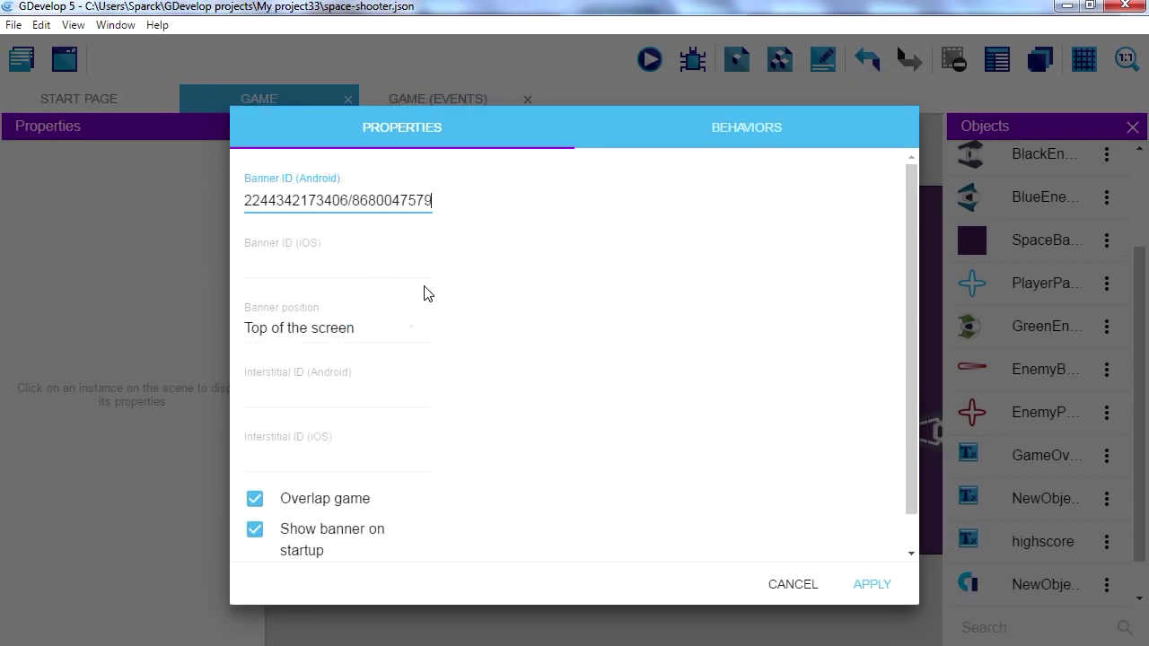
Step: Keep the banner position at 'Top of the screen'
left_click(348, 271)
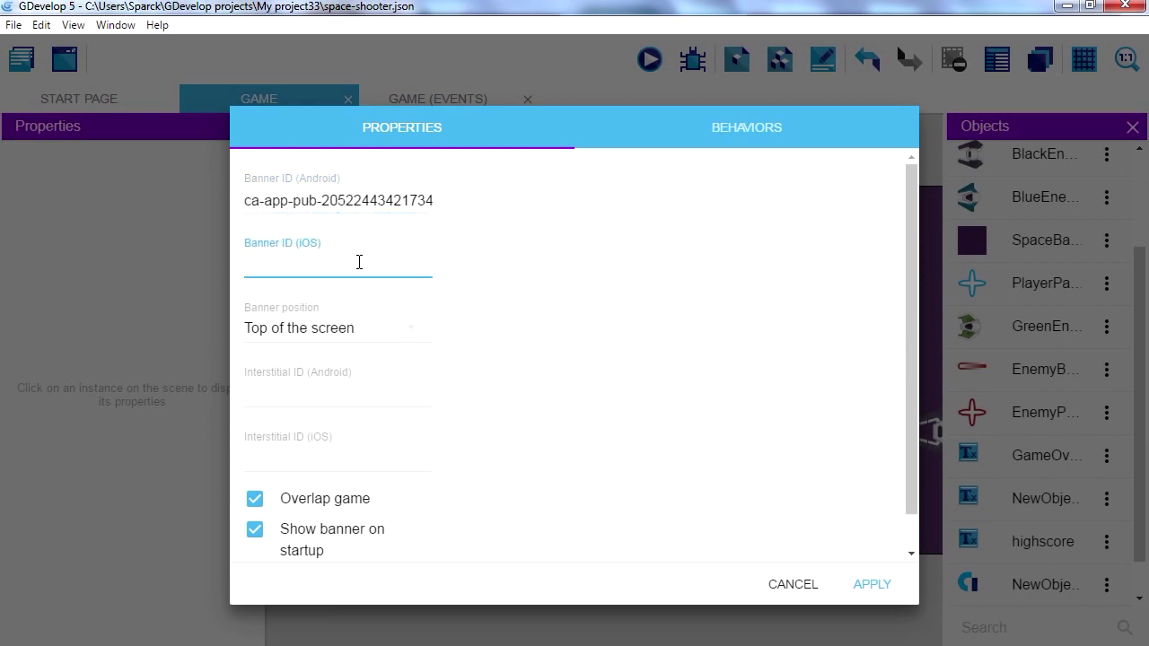
left_click(395, 327)
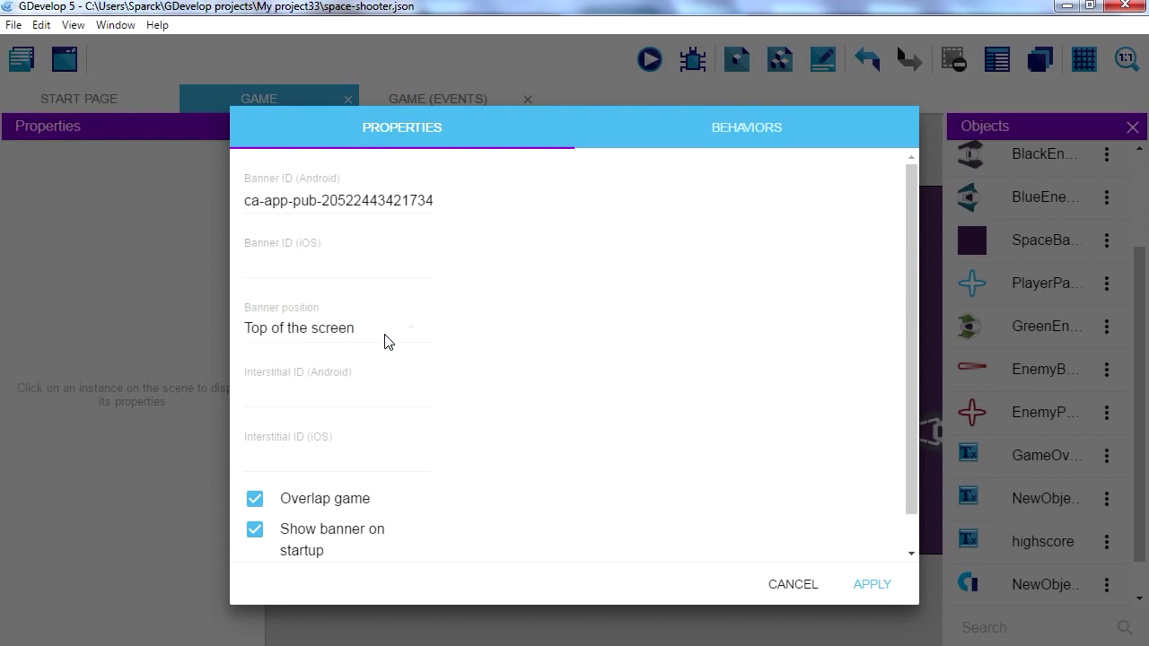
left_click(385, 338)
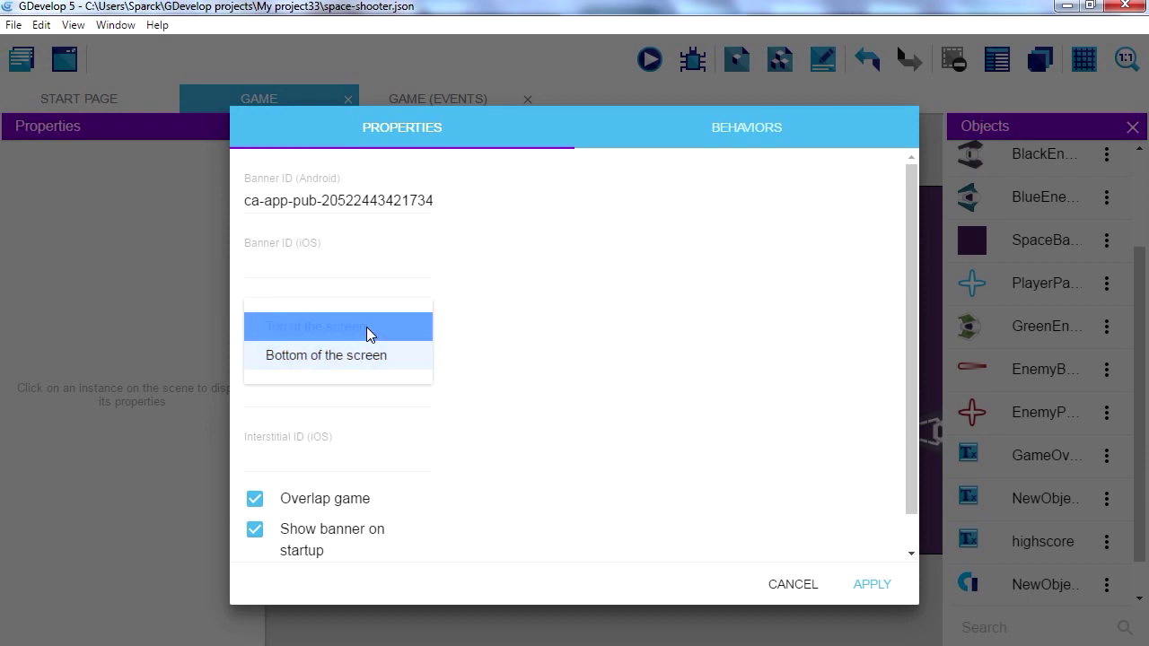
left_click(368, 329)
left_click(359, 387)
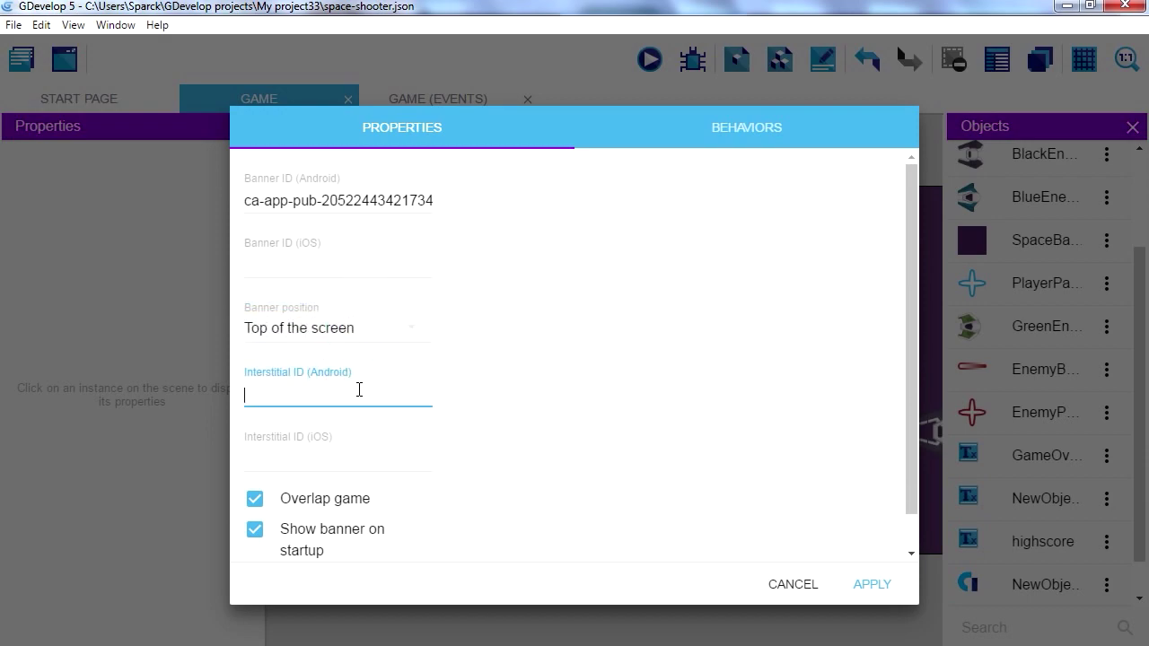
Step: Go to Galaxa Gems' AdMob ad units list and start adding a new ad unit
left_click(468, 641)
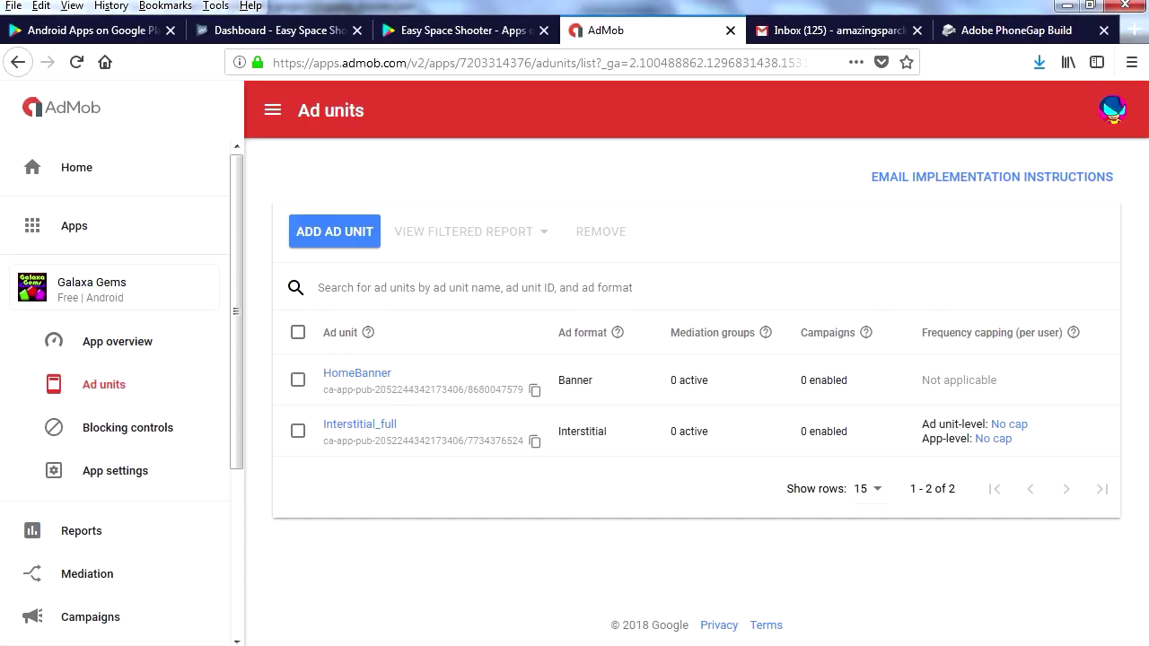
left_click(358, 239)
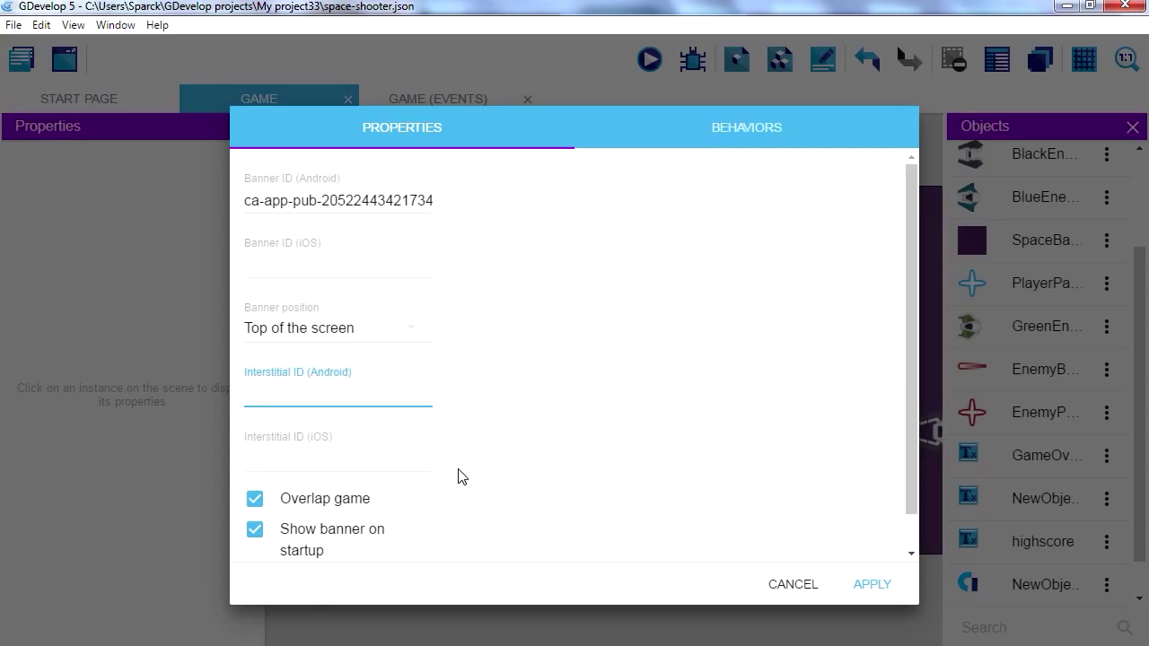
Step: Uncheck Testing mode on the AdMob banner object and apply the change
scroll(458, 474, "down", 1)
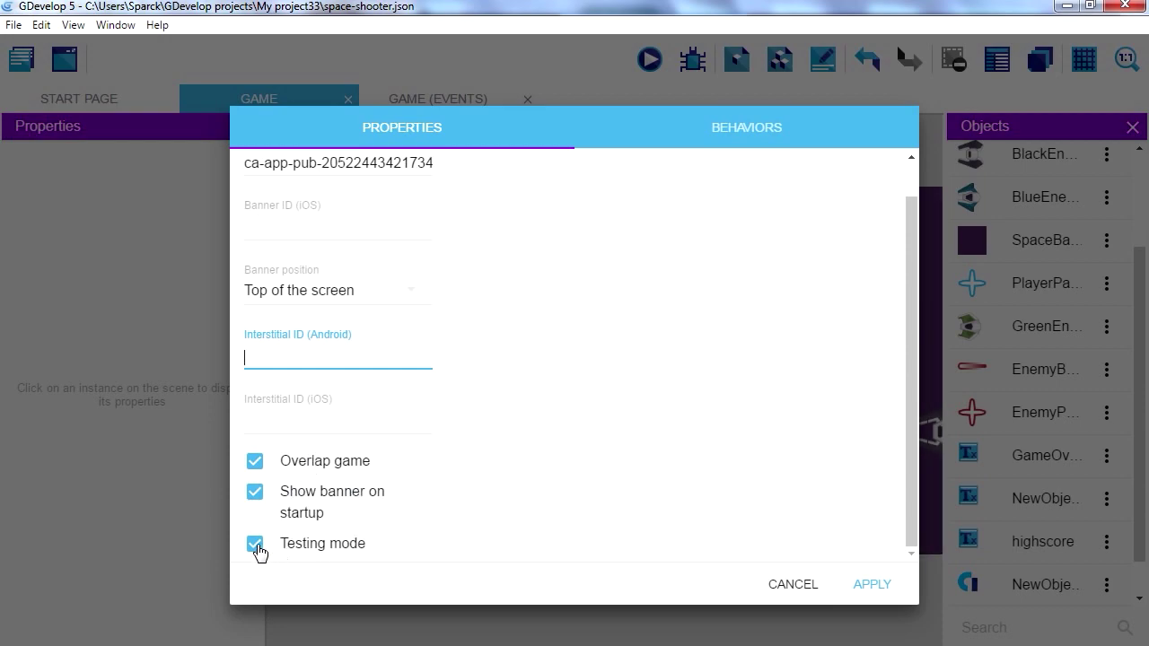
left_click(257, 548)
left_click(871, 585)
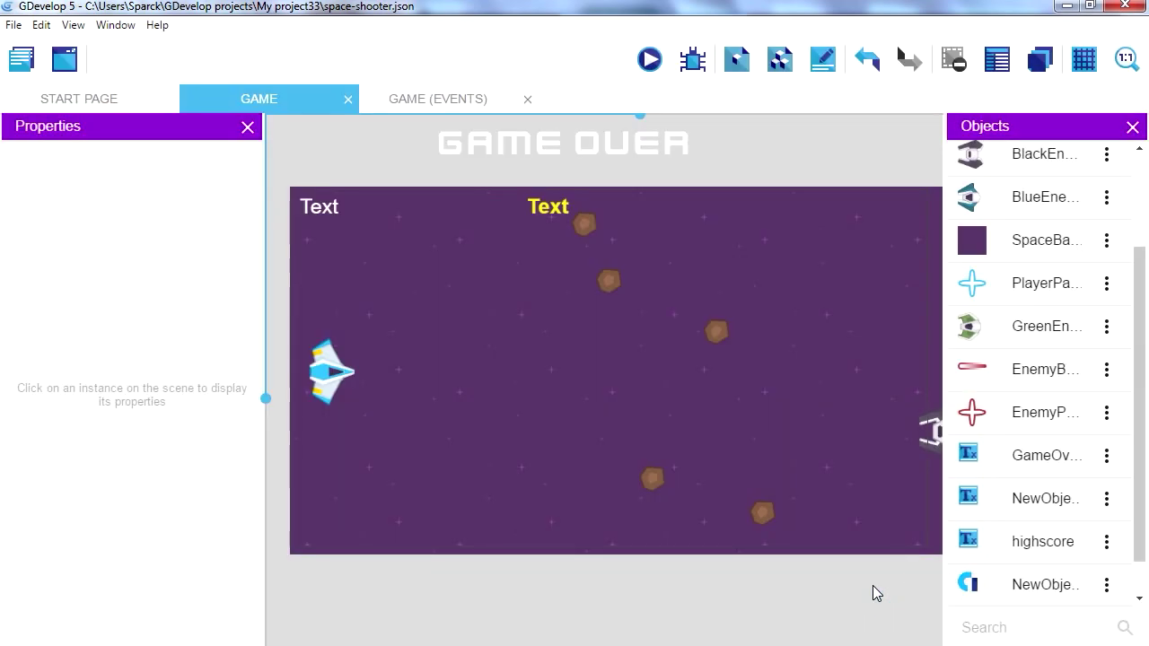
Step: Reopen the AdMob banner object to confirm testing mode stays off, then apply
left_click(1107, 585)
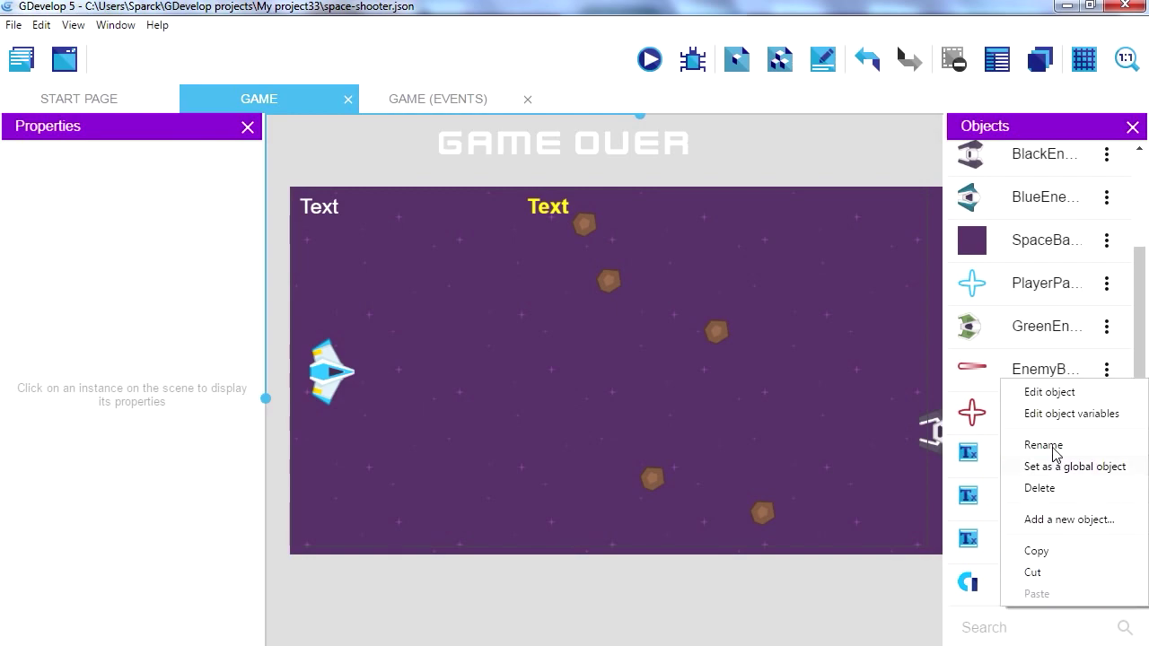
left_click(1056, 395)
scroll(270, 551, "down", 1)
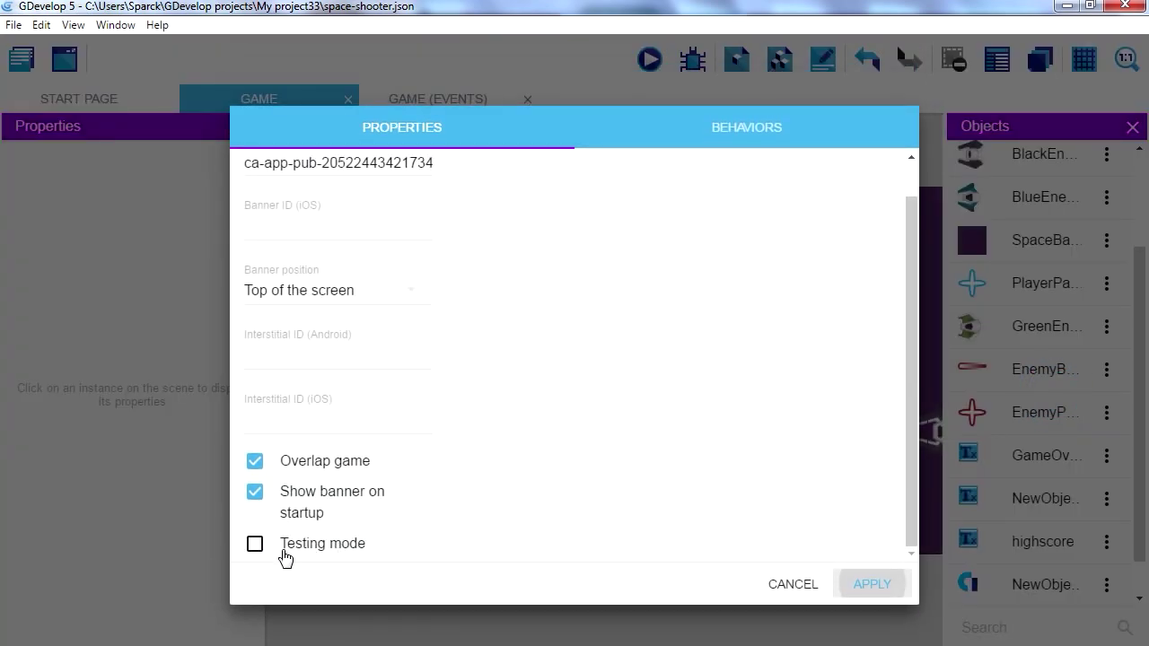
left_click(872, 585)
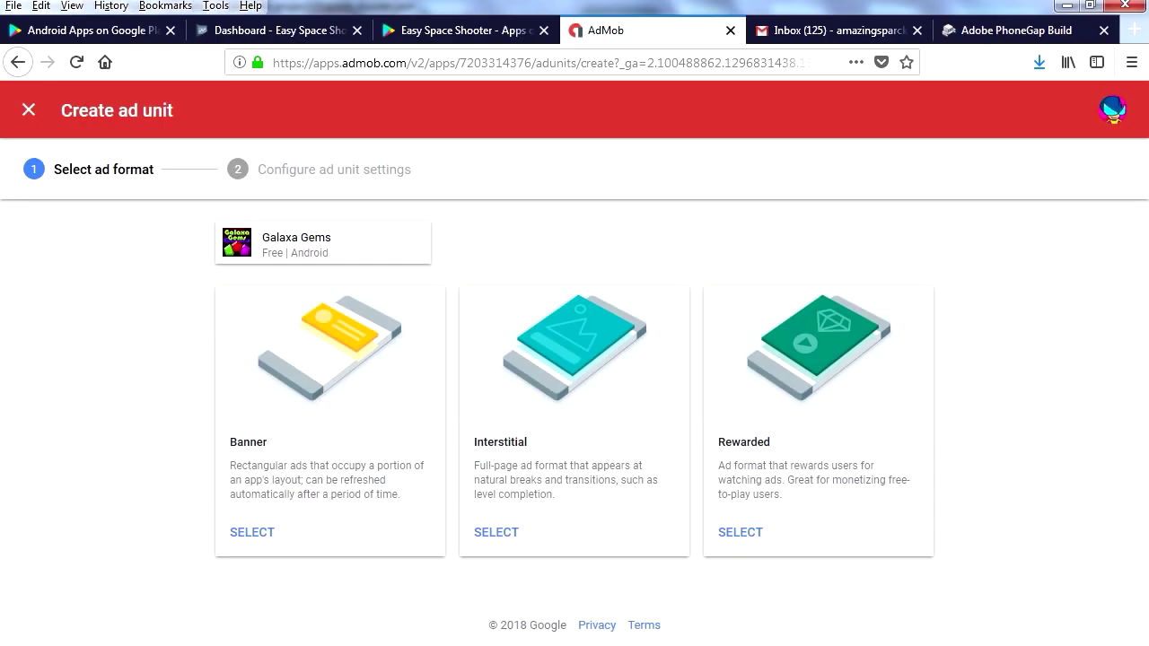
Step: Switch to the browser tab showing the Easy Space Shooter Play Store page
left_click(429, 30)
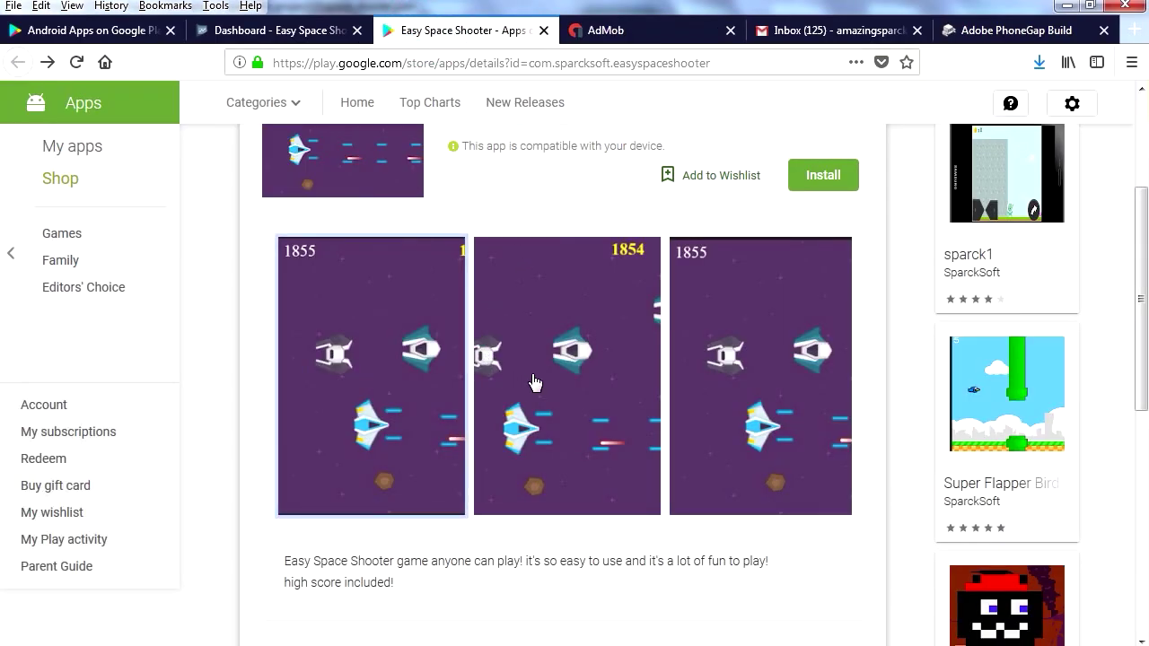
Step: Browse the Tom the scary cat store page, then return to Easy Space Shooter
scroll(551, 433, "up", 3)
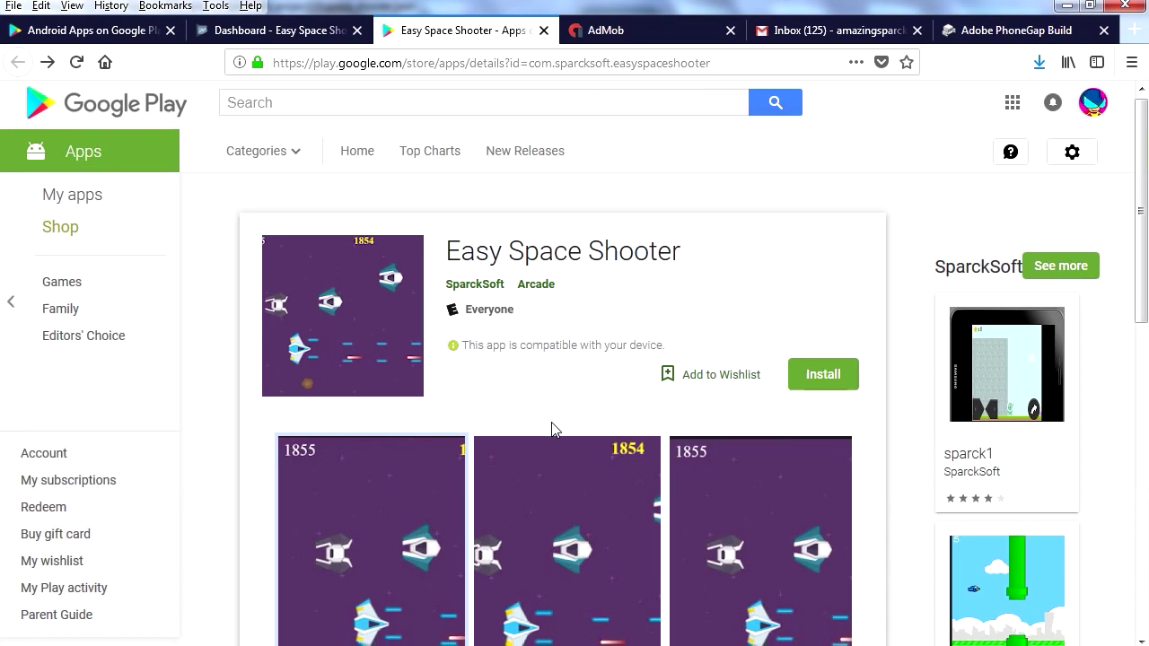
scroll(551, 431, "down", 3)
scroll(556, 443, "down", 2)
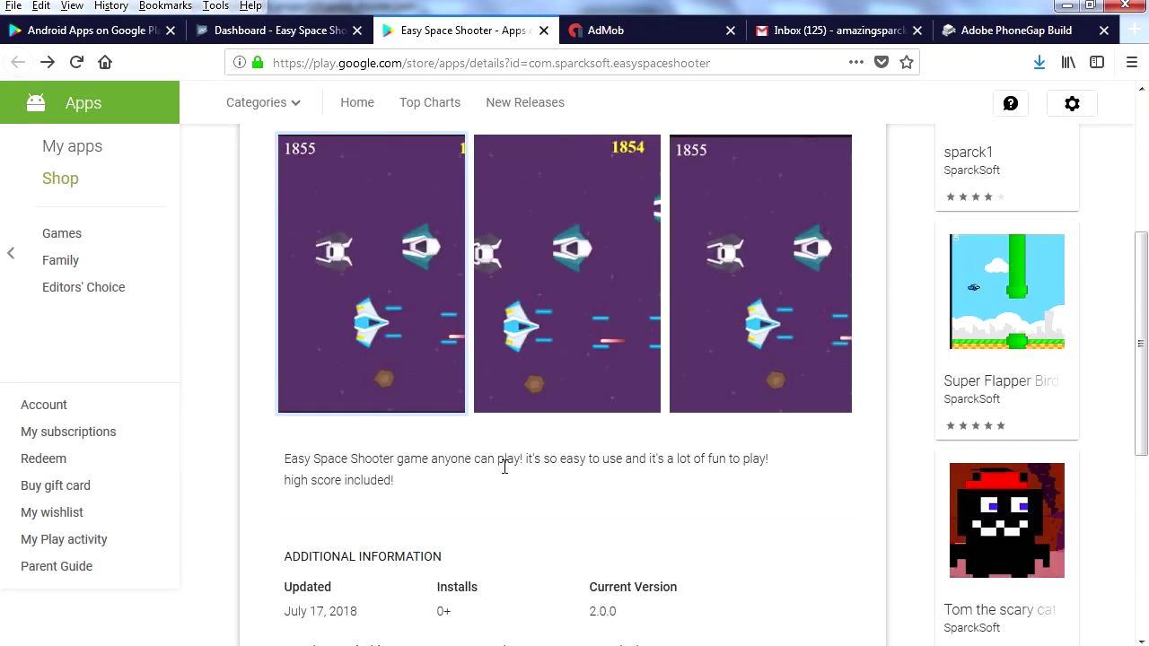
left_click(1018, 545)
scroll(567, 434, "down", 3)
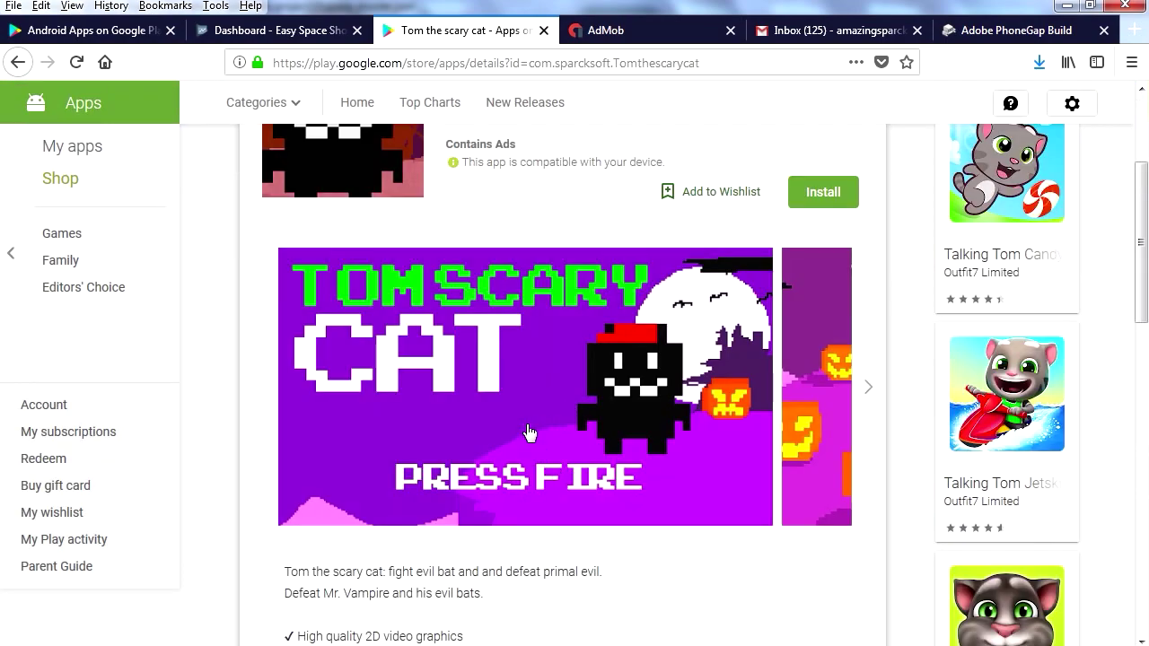
key("alt+Left")
Step: Browse the Super Flapper Bird store page, then return to Easy Space Shooter
left_click(1017, 306)
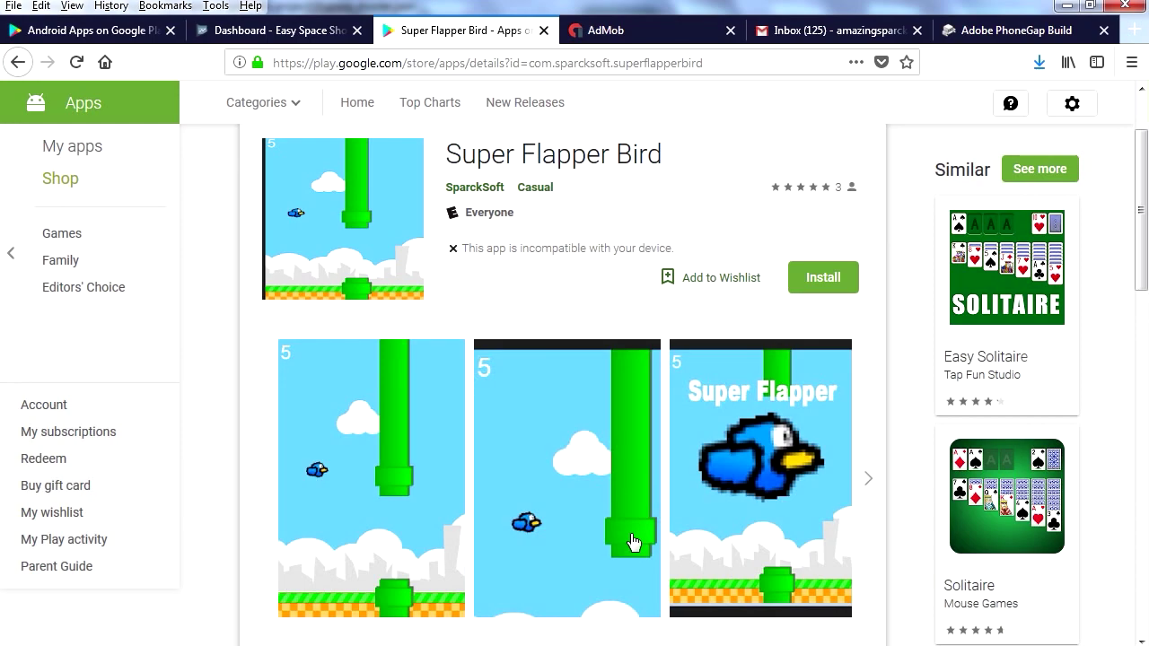
scroll(632, 542, "down", 3)
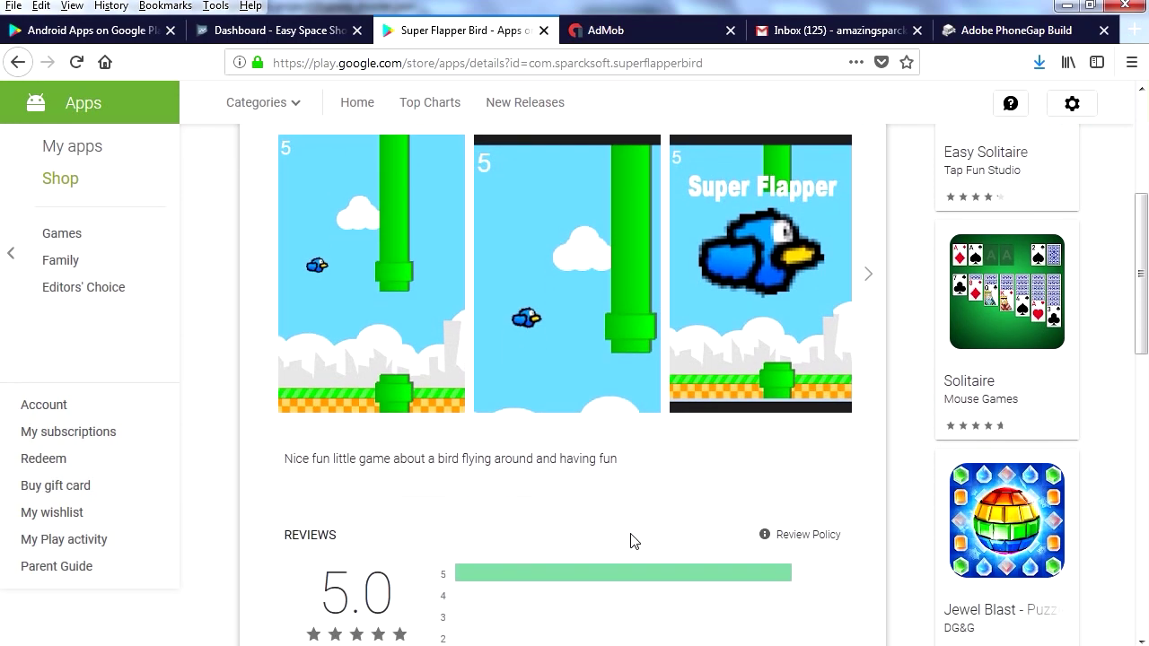
scroll(631, 542, "down", 2)
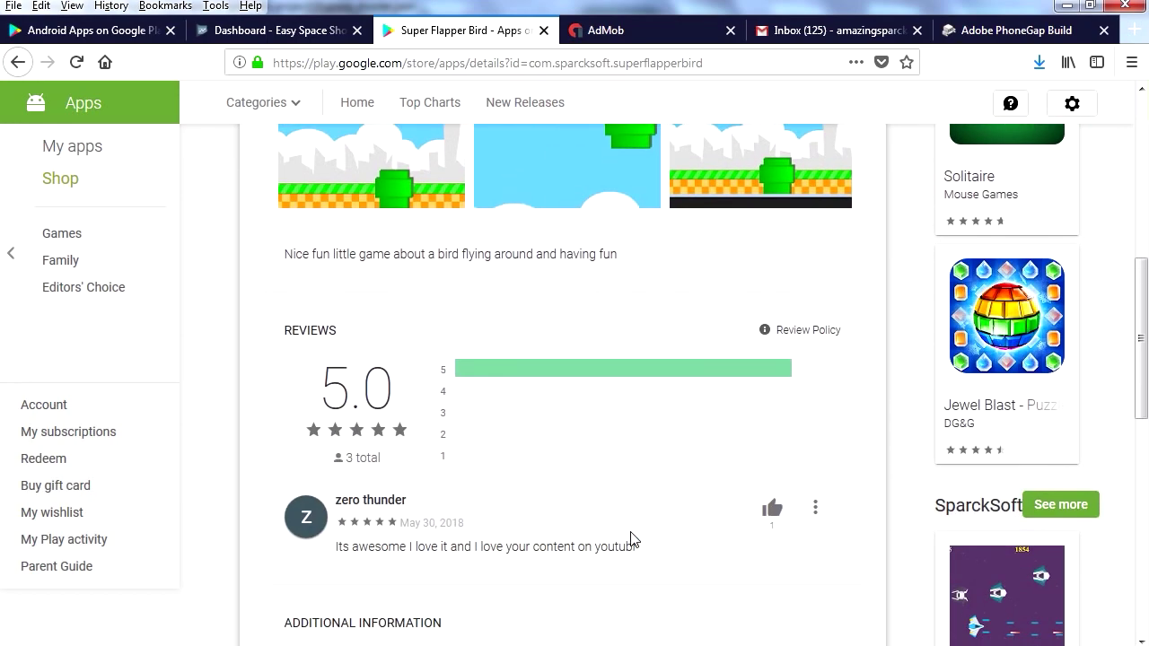
scroll(631, 539, "up", 3)
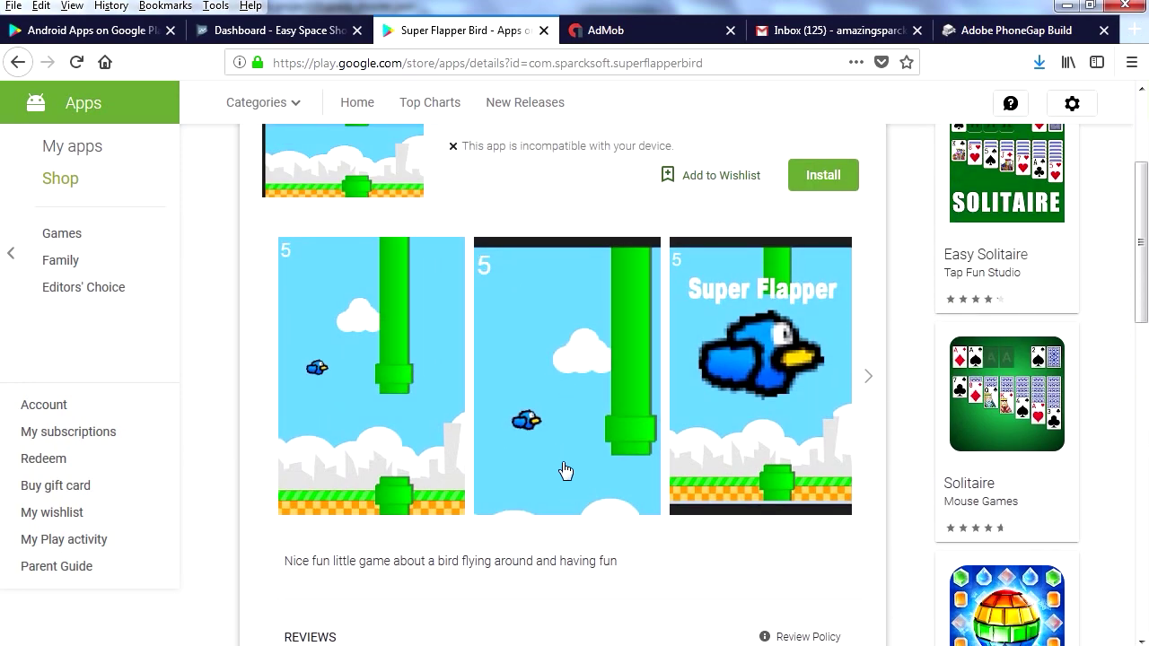
key("alt+Left")
Step: Open SparckSoft's developer page and scroll its app grid past Galaxa Gems and Poyo Jump
left_click(476, 292)
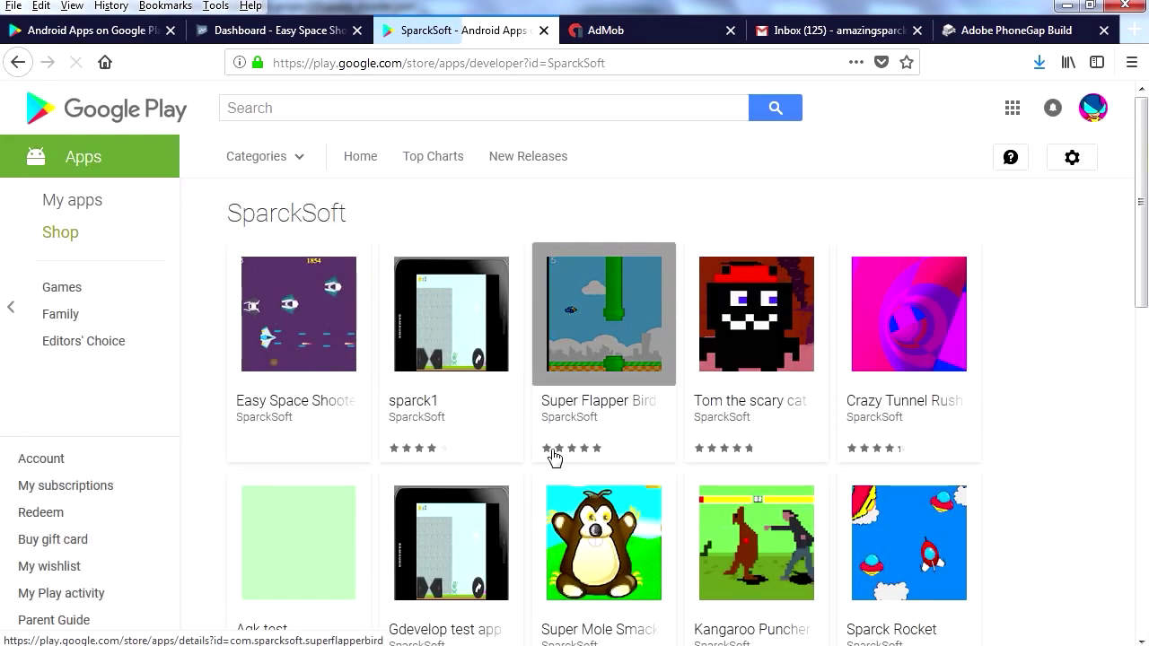
scroll(359, 441, "down", 3)
scroll(538, 470, "down", 2)
scroll(547, 475, "down", 4)
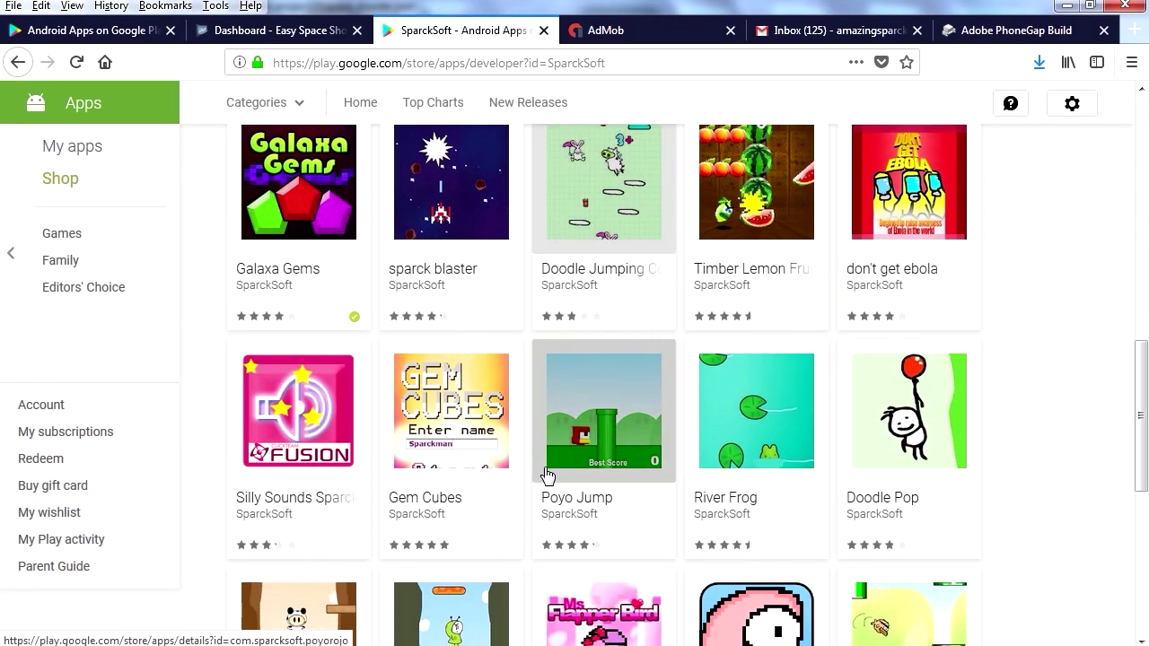
scroll(547, 476, "down", 3)
scroll(550, 477, "down", 5)
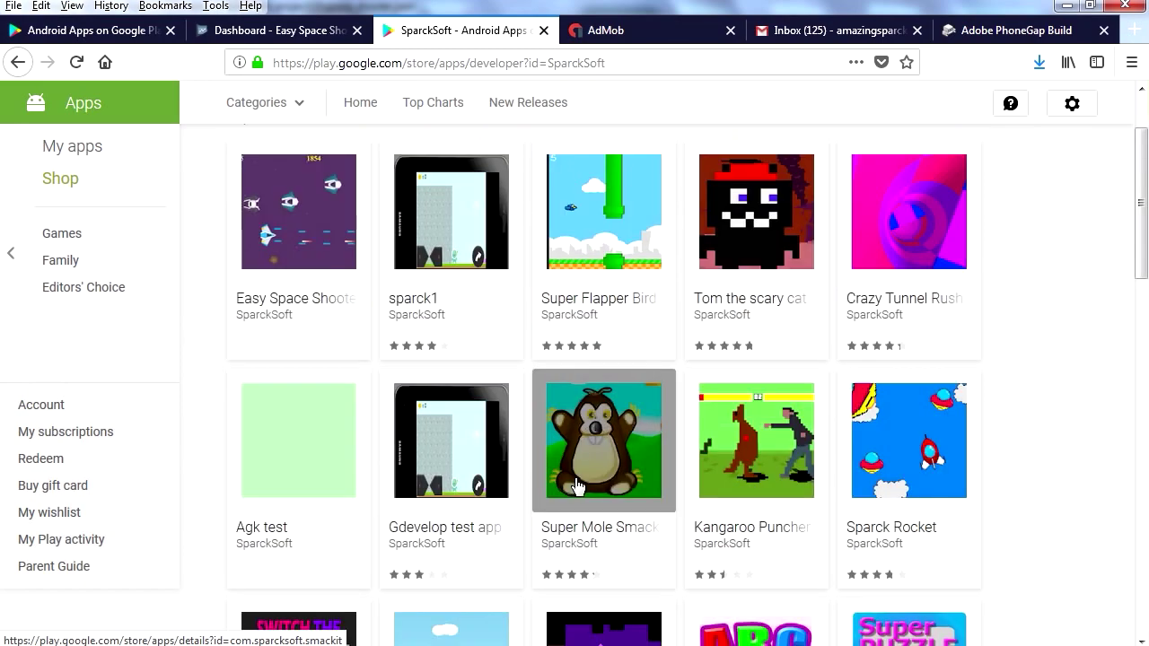